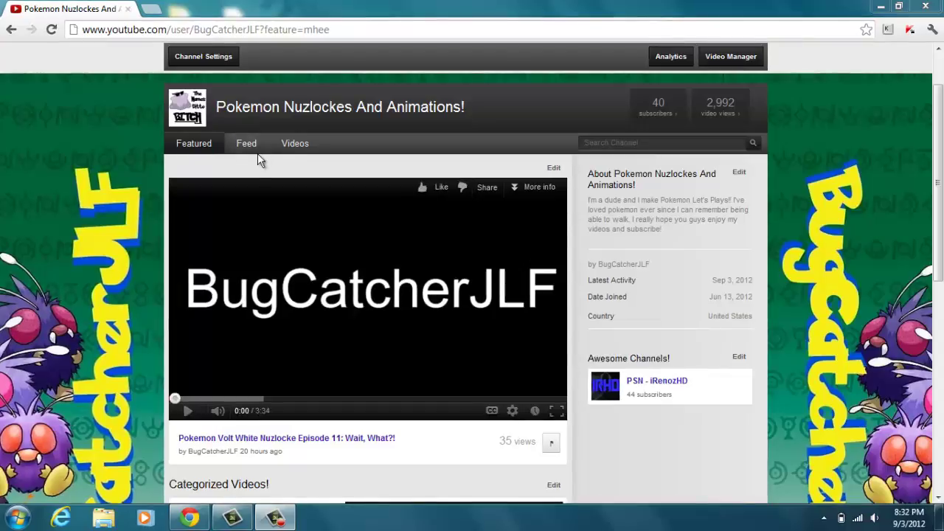
# Open the Pokemon Volt White Nuzlocke Episode 10 video from the channel's uploads and bring up its description.
pyautogui.click(290, 142)
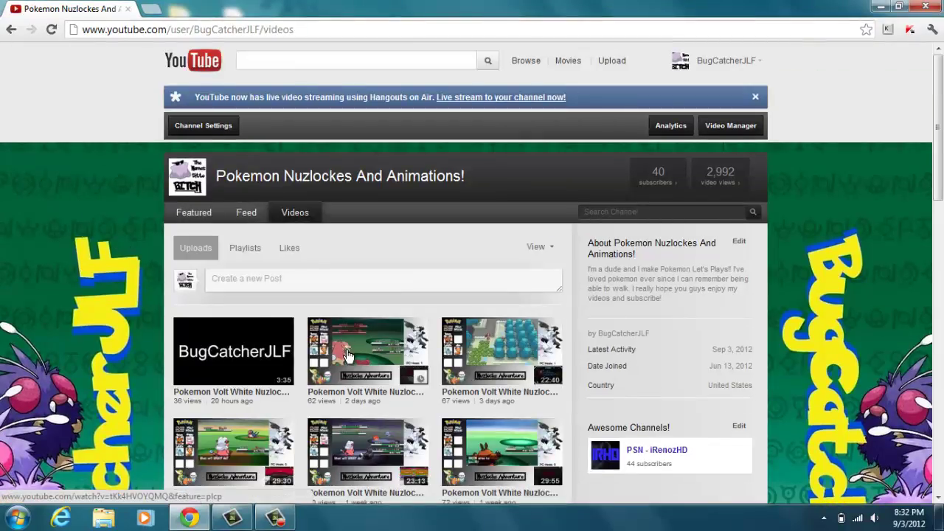
pyautogui.click(341, 338)
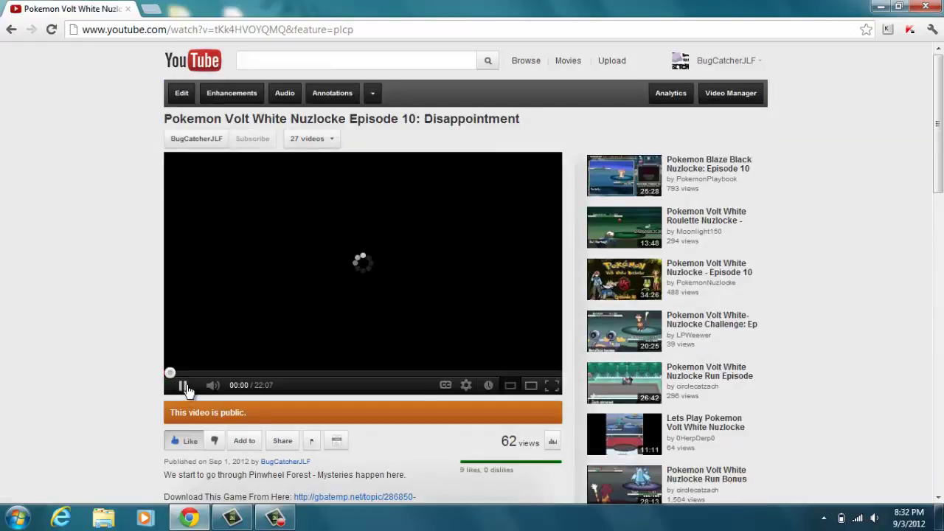
pyautogui.scroll(-2, 116, 323)
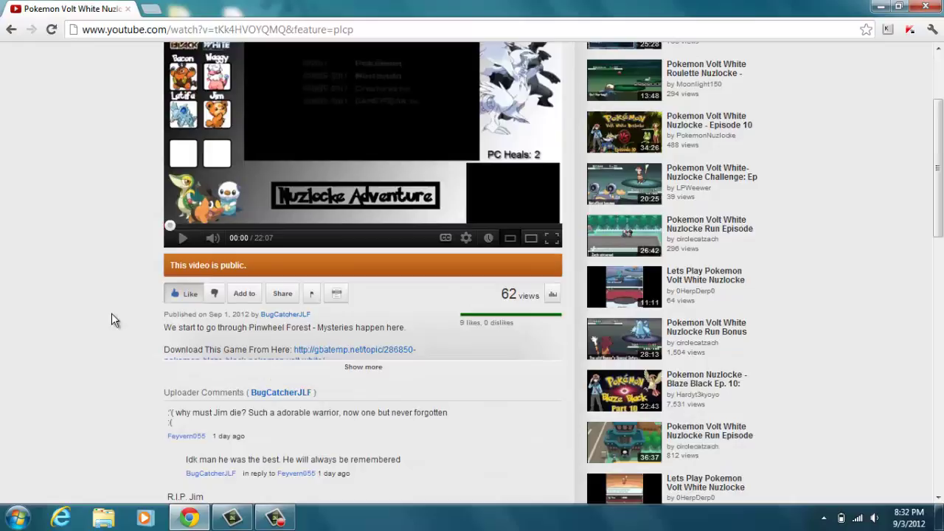
# Follow the game download link in the video description and open the version 3.1 Patches & Documentation download from the forum thread.
pyautogui.click(344, 354)
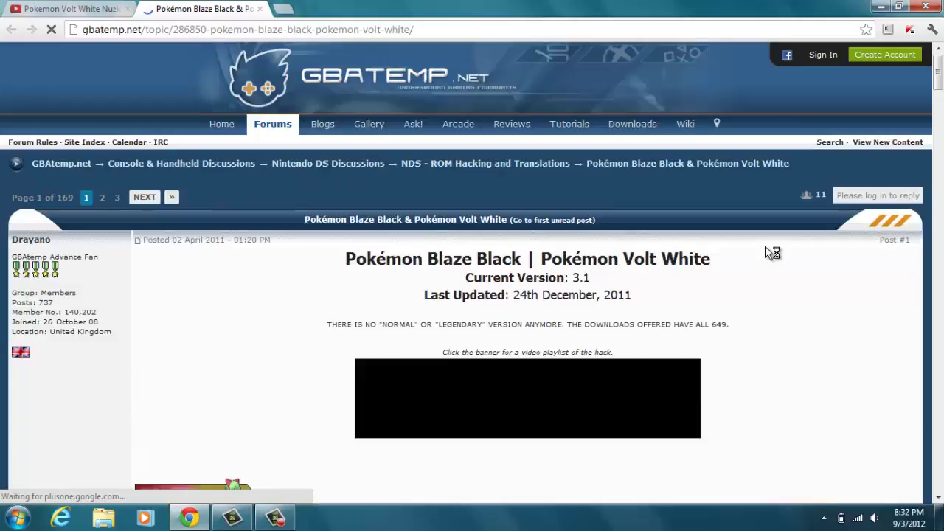
pyautogui.moveTo(937, 74); pyautogui.dragTo(938, 237)
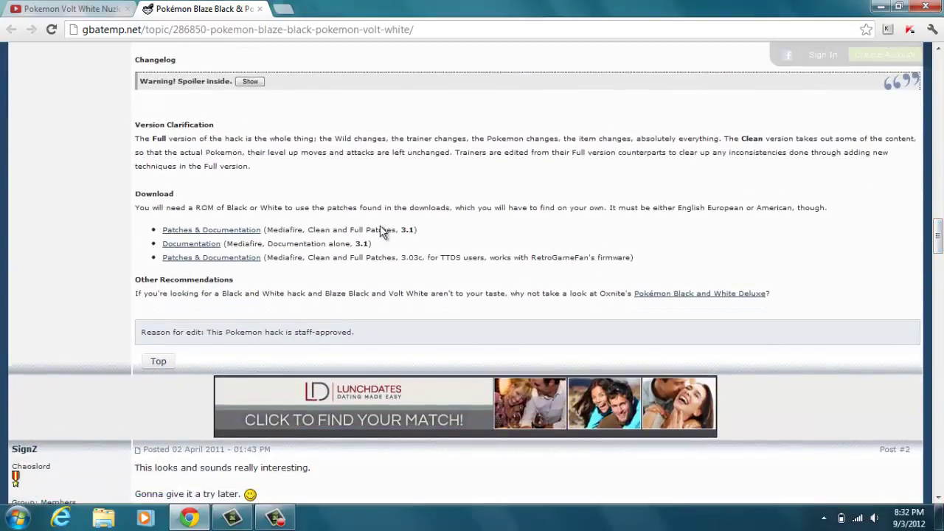
pyautogui.click(207, 235)
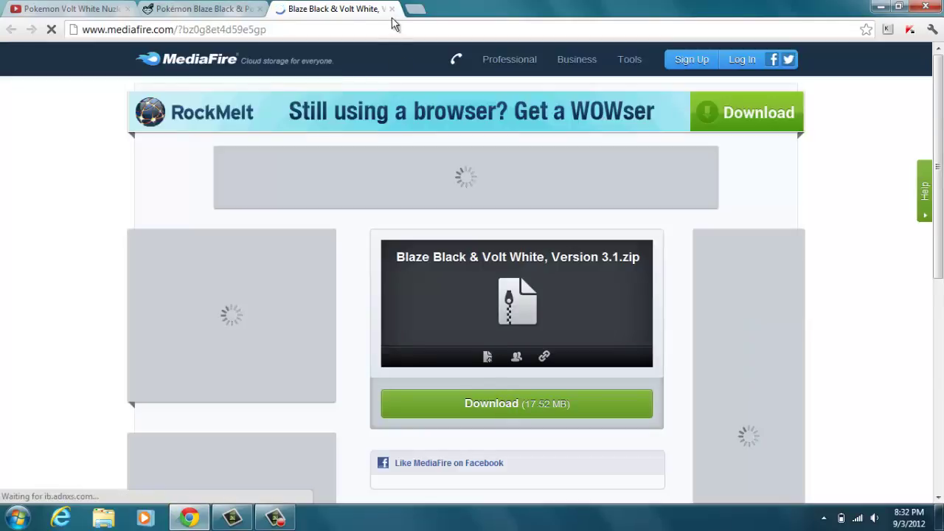
# Close the MediaFire and forum pages and minimize the browser to show the desktop.
pyautogui.hotkey('ctrl', 'w')
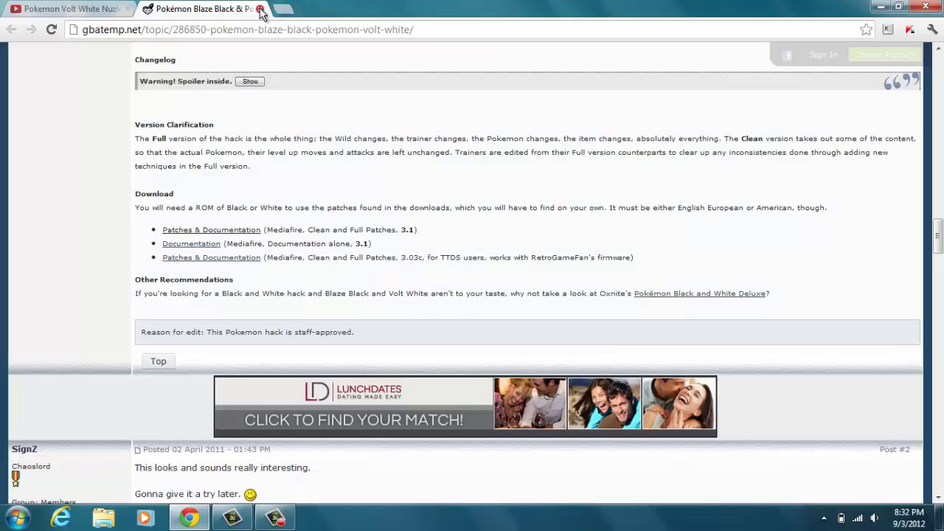
pyautogui.hotkey('ctrl', 'w')
pyautogui.click(876, 6)
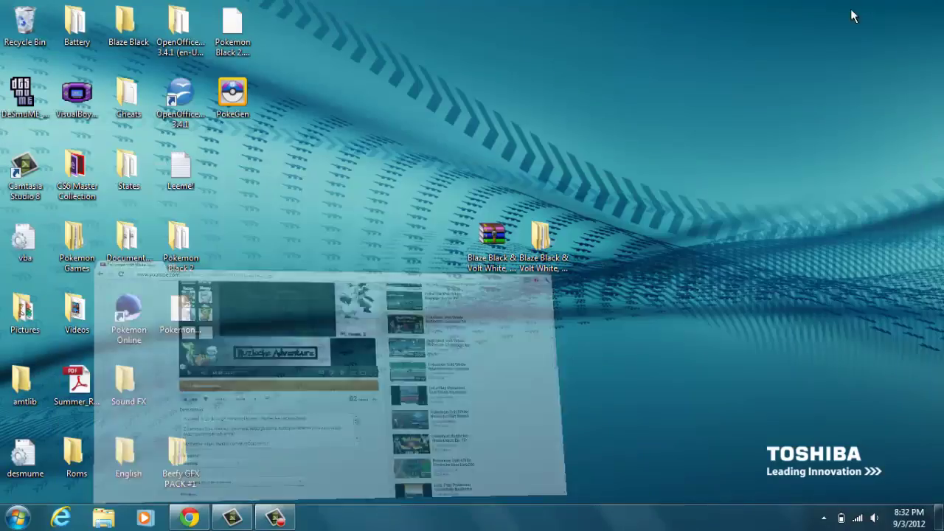
# Move the Blaze Black & Volt White, Version 3.1 zip archive farther away from its extracted folder on the desktop.
pyautogui.moveTo(482, 240); pyautogui.dragTo(397, 254)
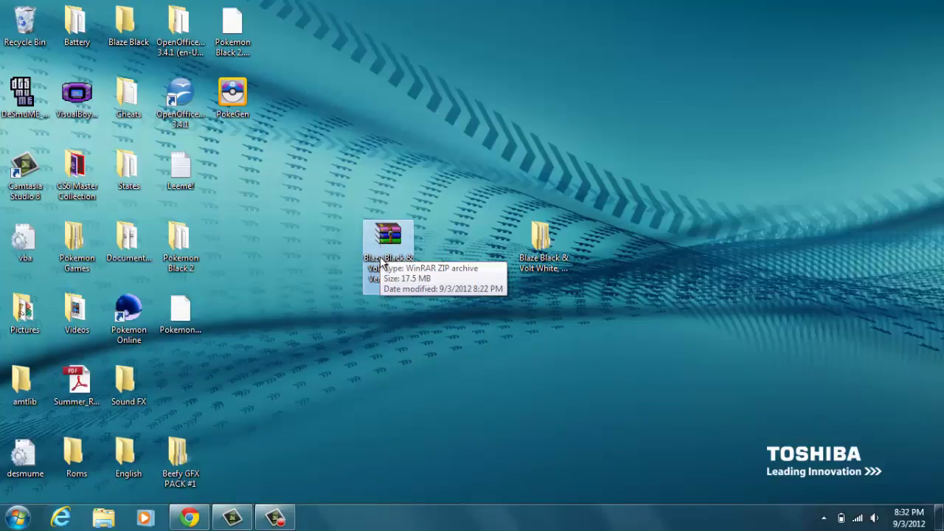
pyautogui.press('Right')
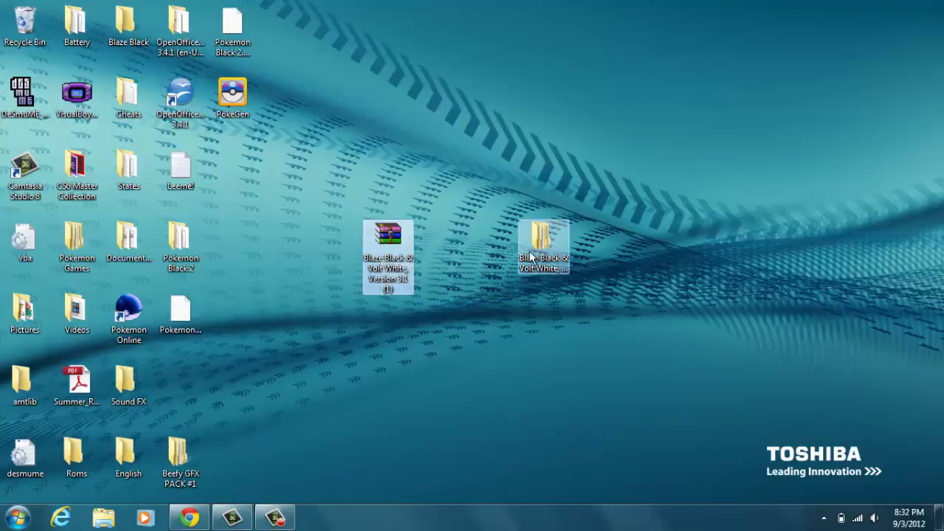
pyautogui.doubleClick(378, 247)
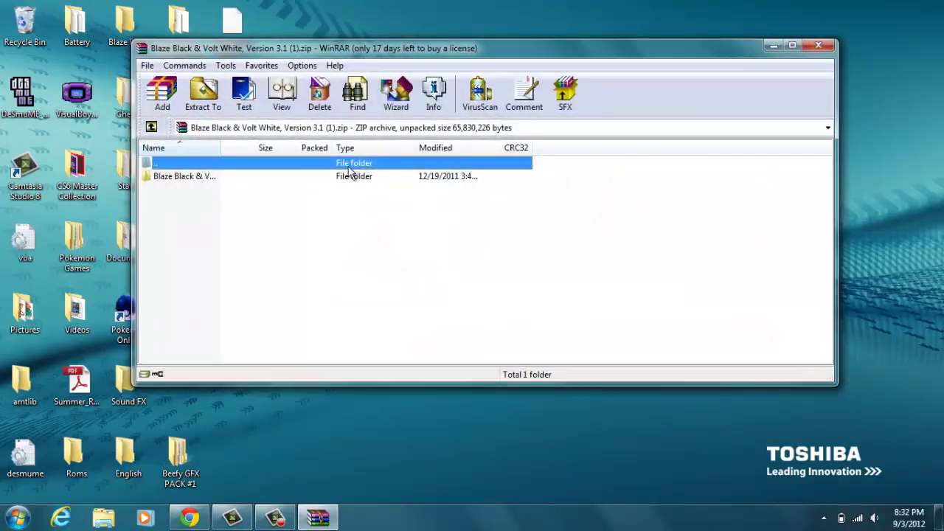
pyautogui.click(208, 100)
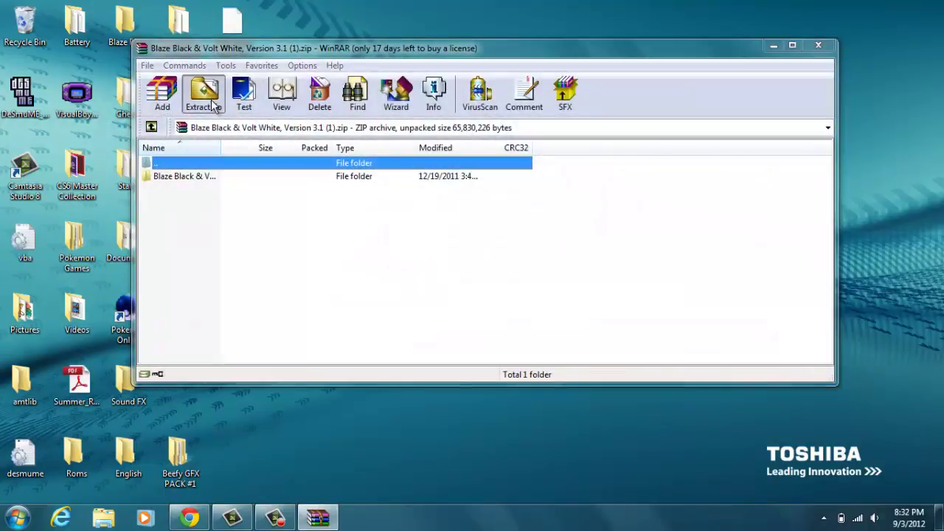
pyautogui.click(520, 140)
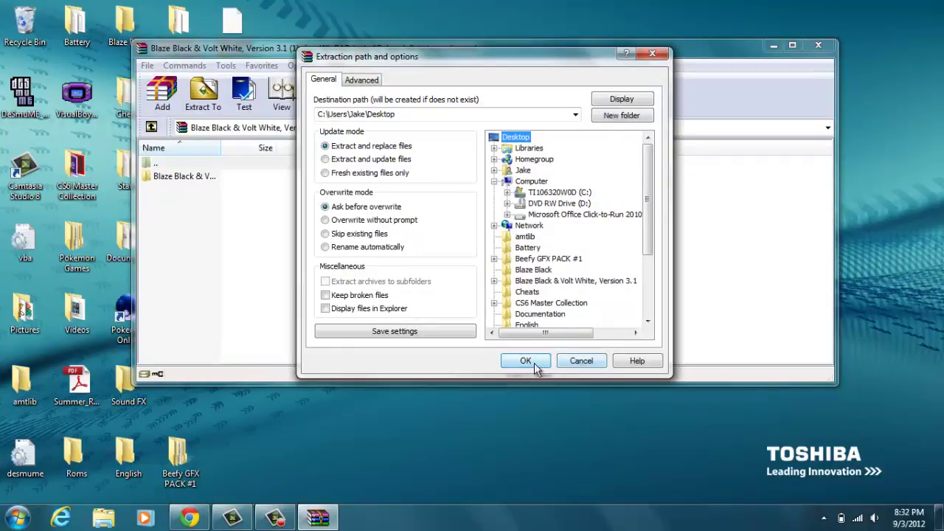
pyautogui.click(580, 362)
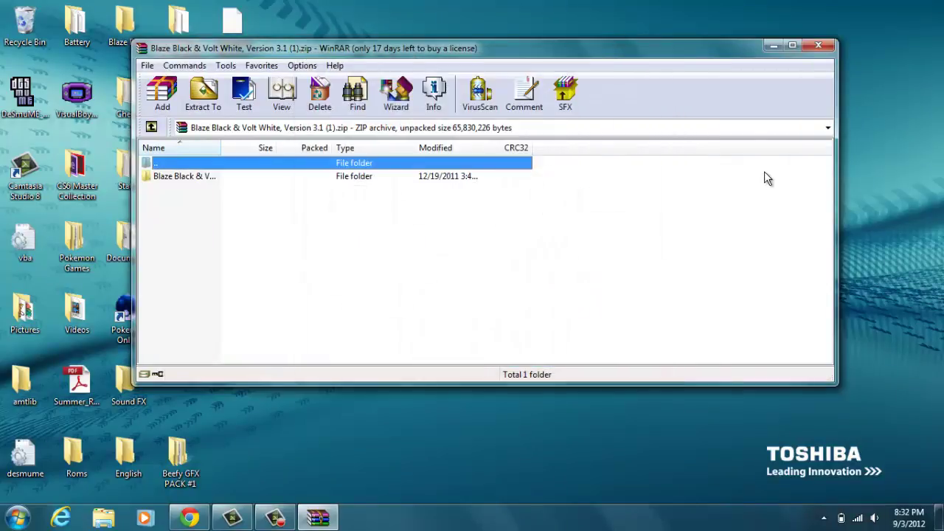
pyautogui.click(817, 45)
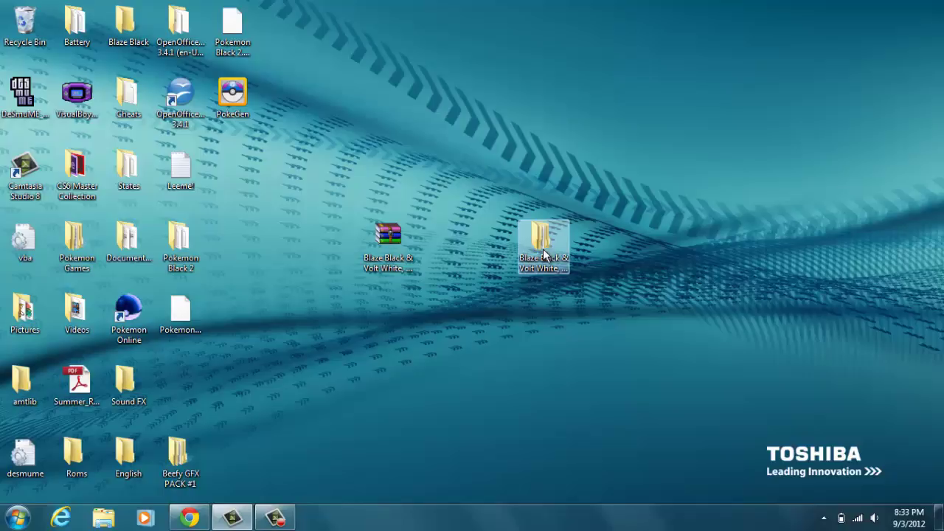
# Open the extracted Blaze Black & Volt White, Version 3.1 folder and place PokemonWhite.nds on the desktop beside the folder window.
pyautogui.moveTo(177, 314); pyautogui.dragTo(455, 320)
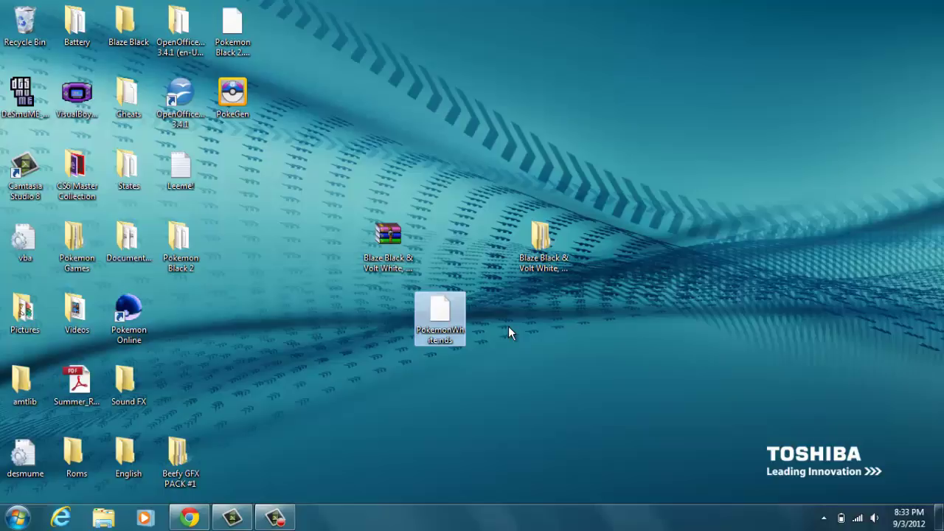
pyautogui.doubleClick(538, 251)
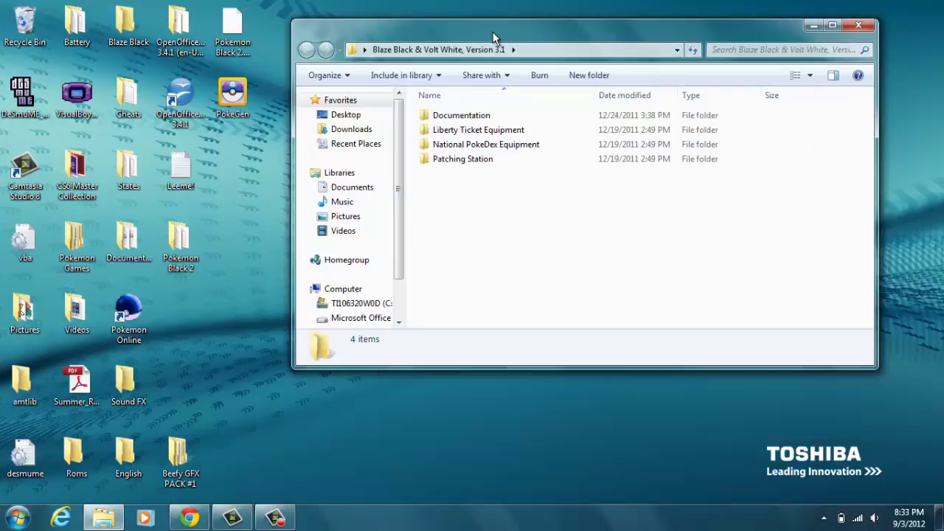
pyautogui.moveTo(494, 32); pyautogui.dragTo(635, 73)
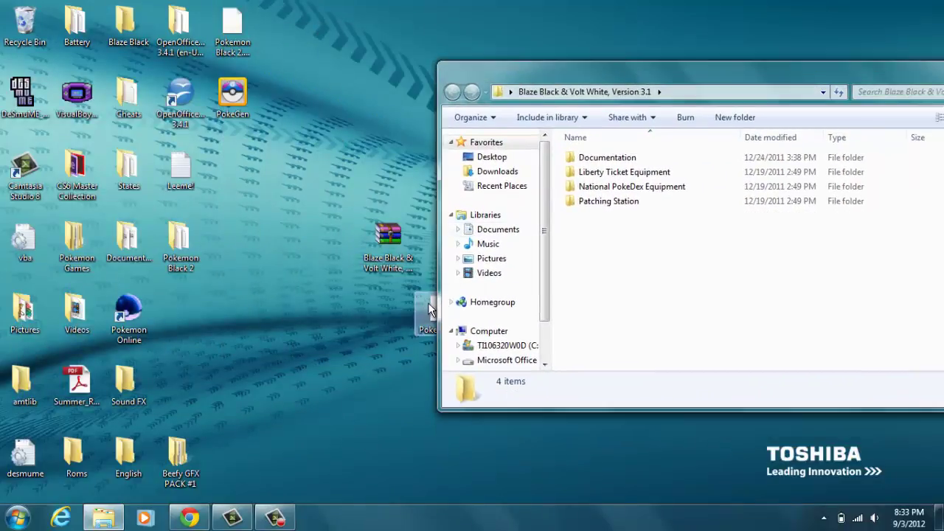
pyautogui.moveTo(429, 304); pyautogui.dragTo(230, 312)
pyautogui.moveTo(638, 76); pyautogui.dragTo(497, 50)
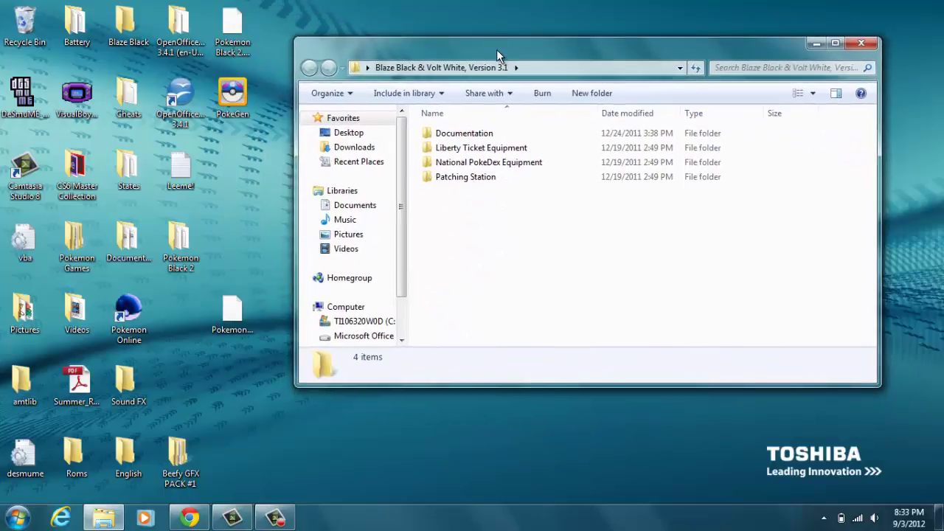
# Open the Full Patch folder inside Patching Station.
pyautogui.doubleClick(466, 179)
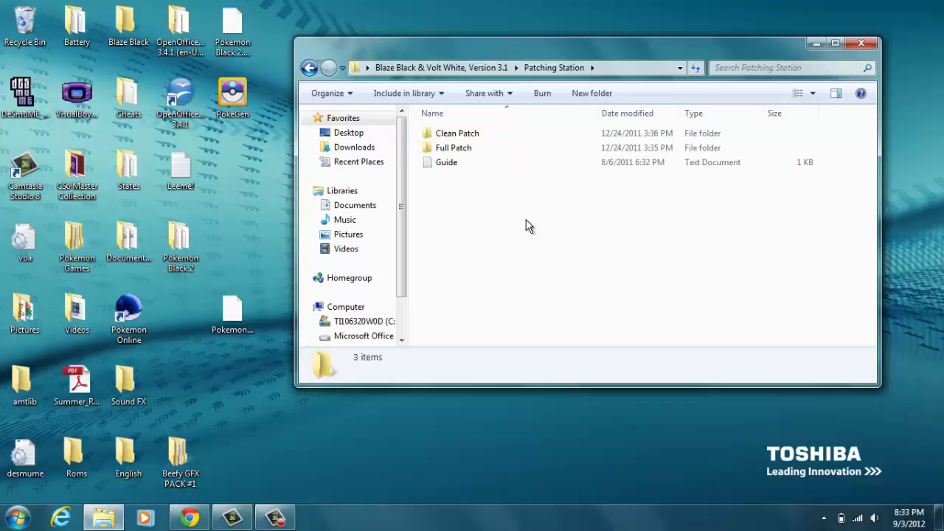
pyautogui.click(452, 147)
pyautogui.doubleClick(452, 147)
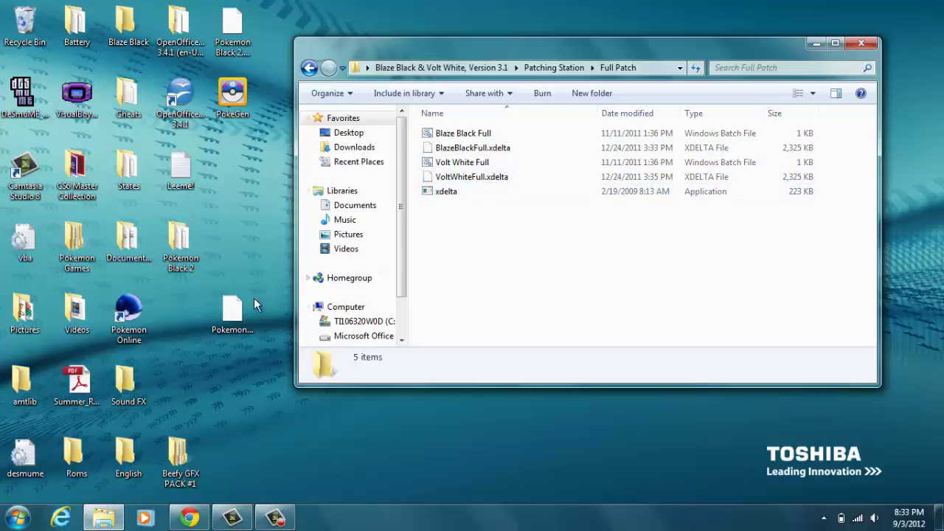
# Move PokemonWhite.nds from the desktop into the Full Patch folder and patch it with the Volt White Full batch file.
pyautogui.moveTo(234, 311); pyautogui.dragTo(444, 233)
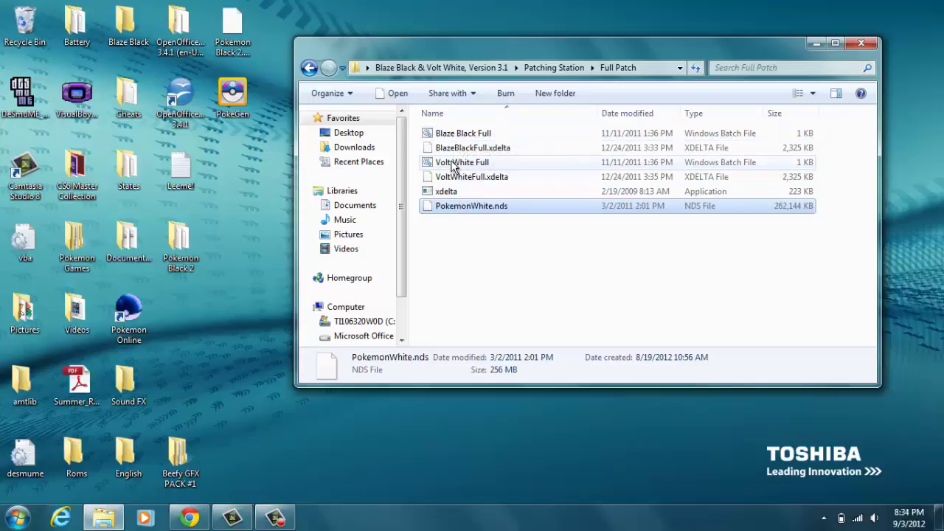
pyautogui.click(454, 165)
pyautogui.doubleClick(457, 165)
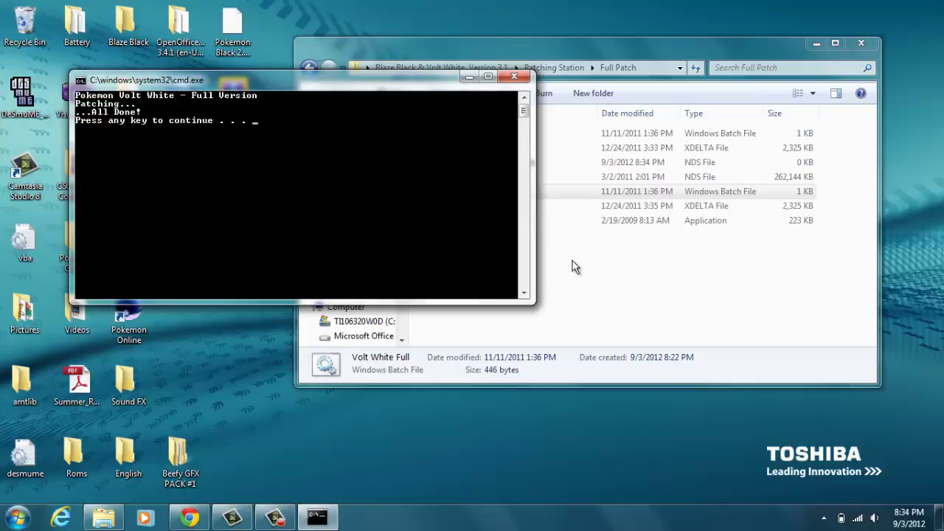
pyautogui.press('Return')
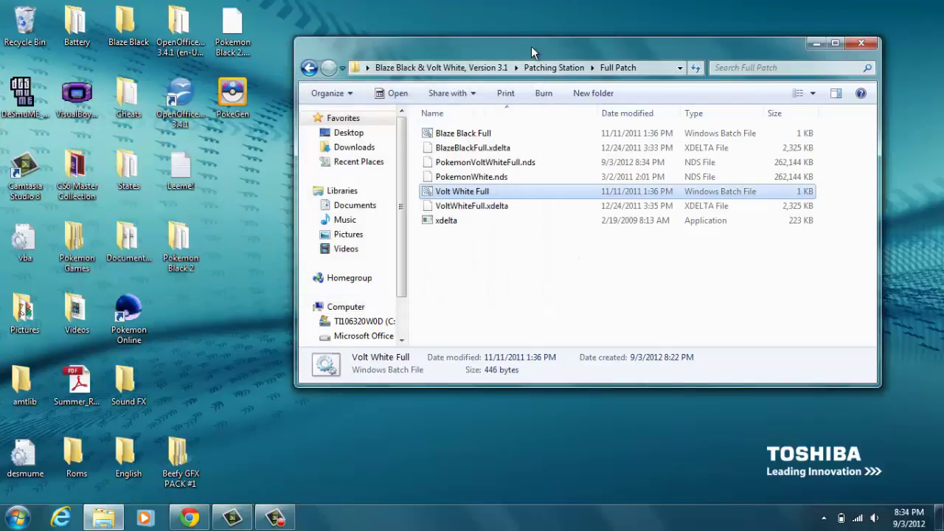
# Move PokemonVoltWhiteFull.nds and PokemonWhite.nds from the Full Patch folder to the desktop, and close the folder window.
pyautogui.moveTo(531, 46); pyautogui.dragTo(632, 49)
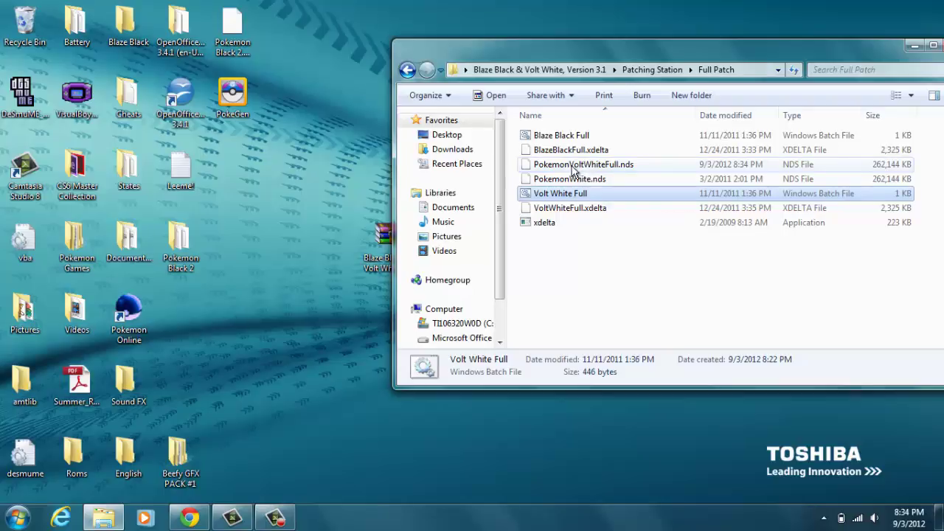
pyautogui.moveTo(579, 166); pyautogui.dragTo(278, 325)
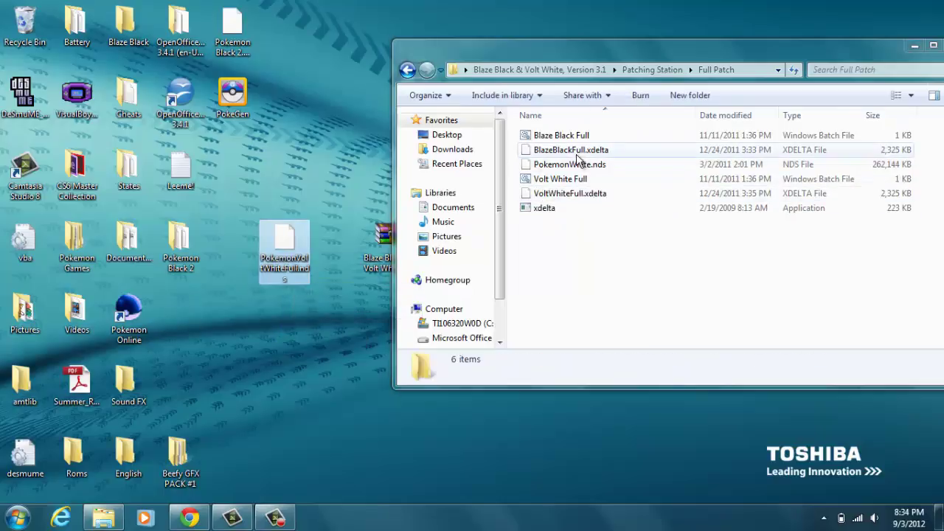
pyautogui.moveTo(573, 163); pyautogui.dragTo(214, 379)
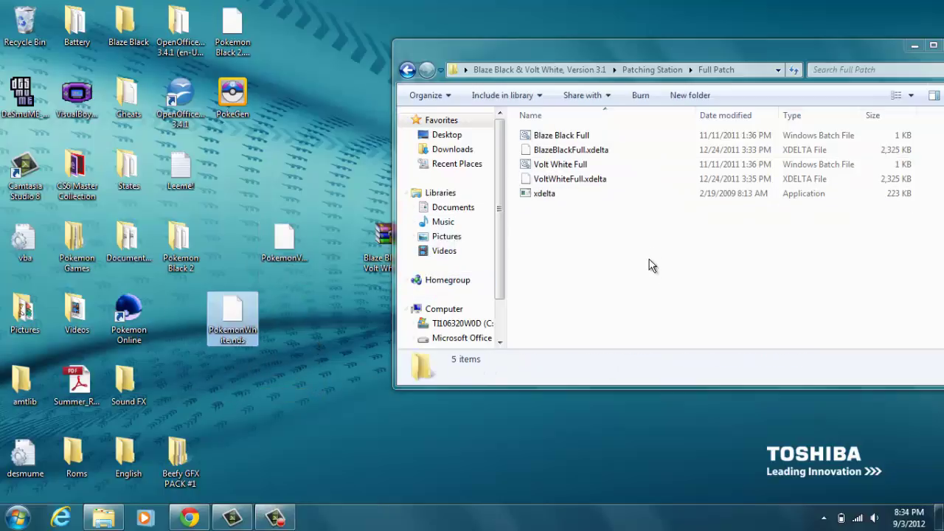
pyautogui.moveTo(673, 49); pyautogui.dragTo(569, 66)
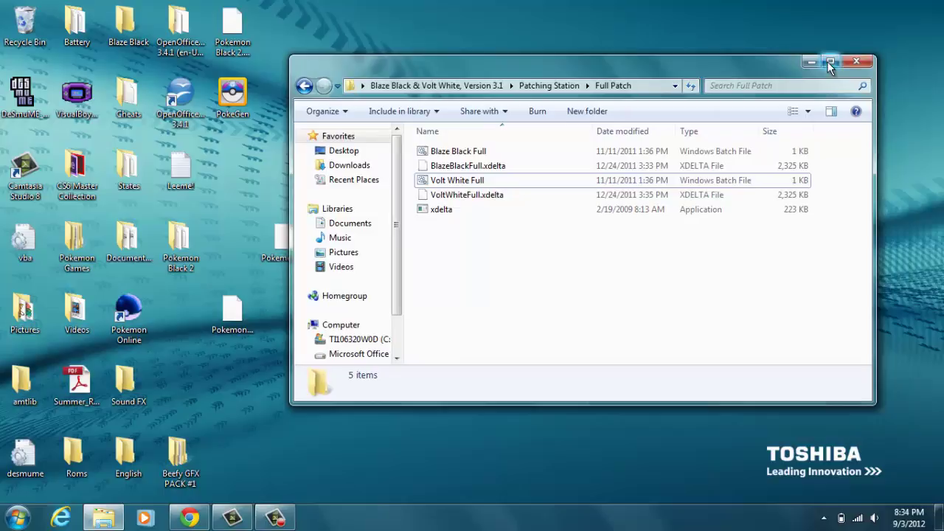
pyautogui.click(856, 61)
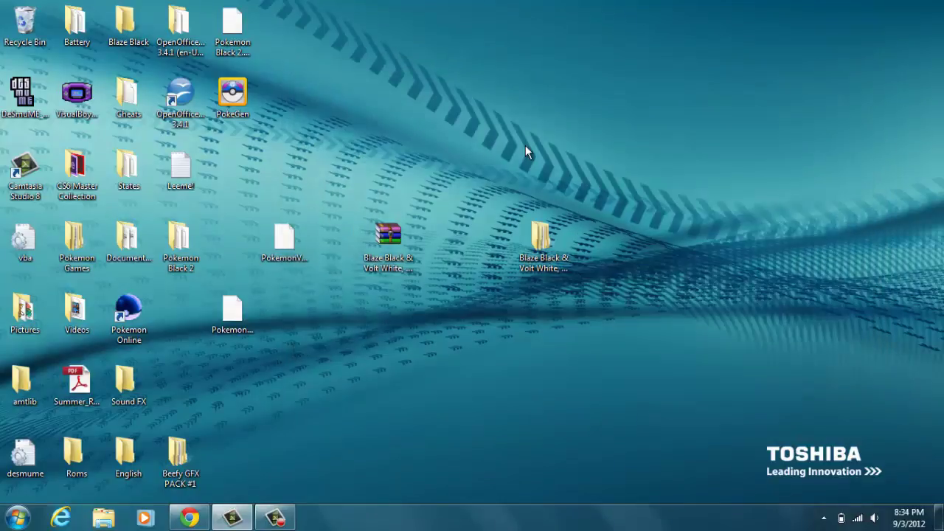
# Launch the DeSmuME emulator from the desktop and move its window clear of the ROM files.
pyautogui.click(281, 267)
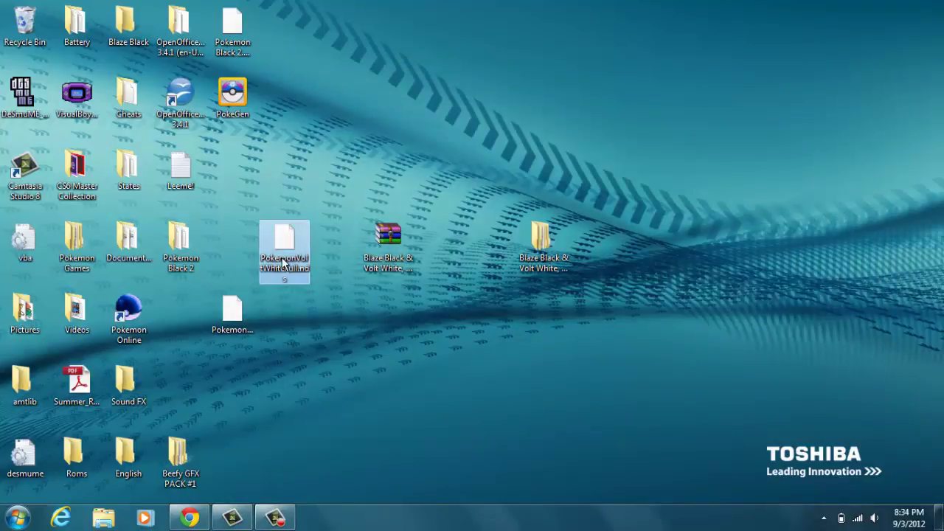
pyautogui.click(21, 99)
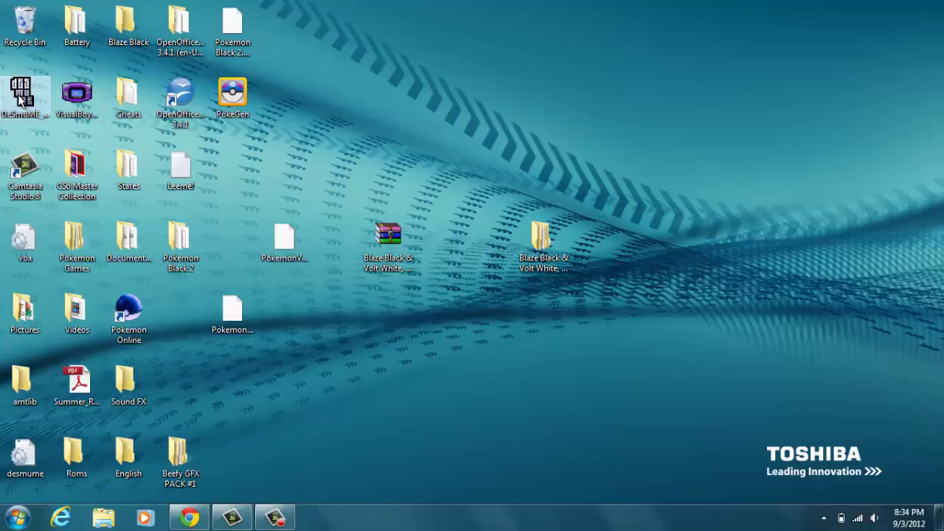
pyautogui.doubleClick(21, 99)
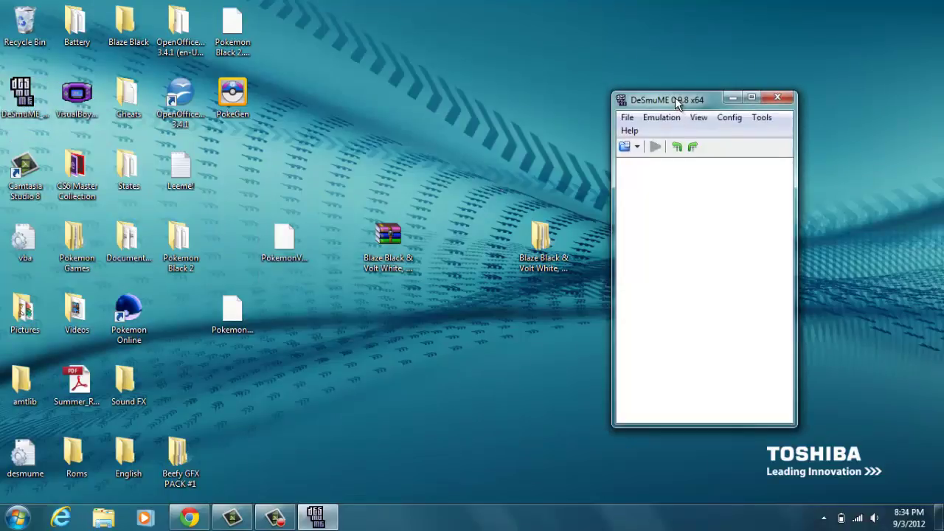
pyautogui.moveTo(675, 98); pyautogui.dragTo(645, 57)
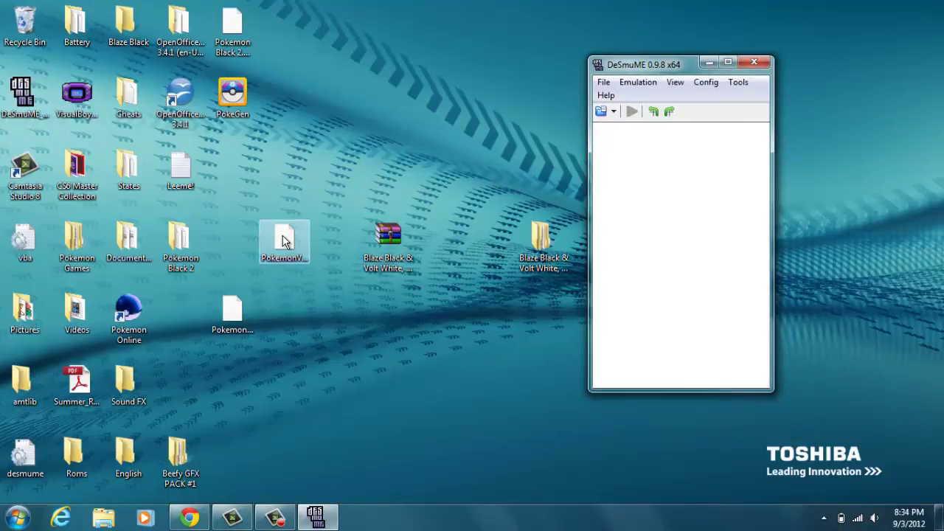
# Load the PokemonVoltWhiteFull.nds ROM from the desktop into the emulator.
pyautogui.click(603, 81)
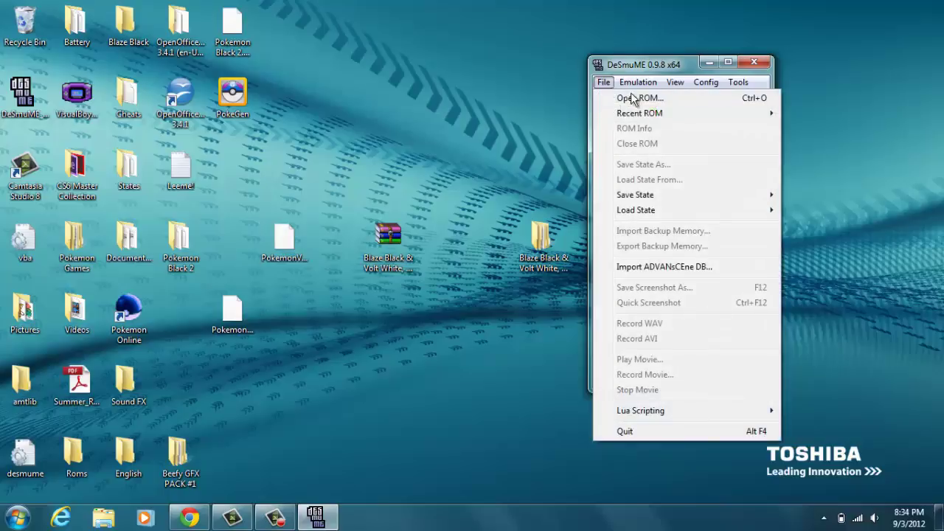
pyautogui.moveTo(625, 113)
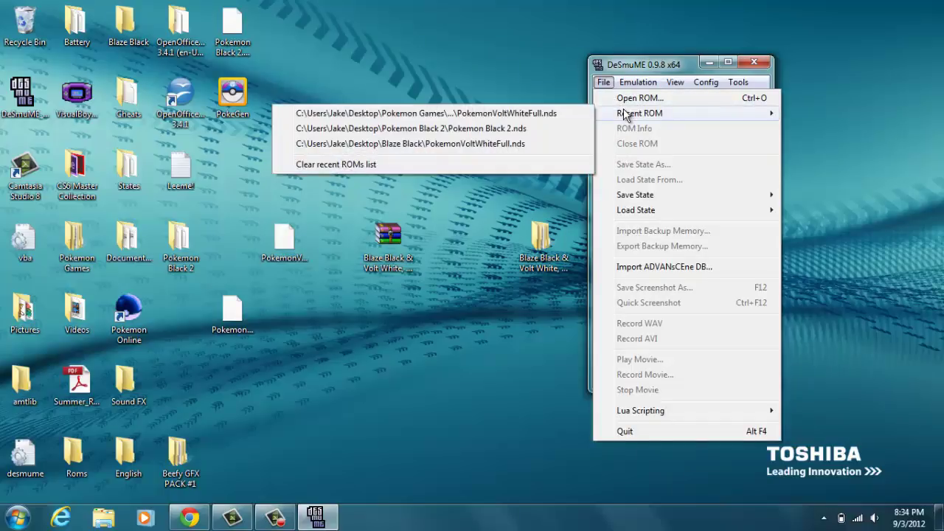
pyautogui.click(634, 100)
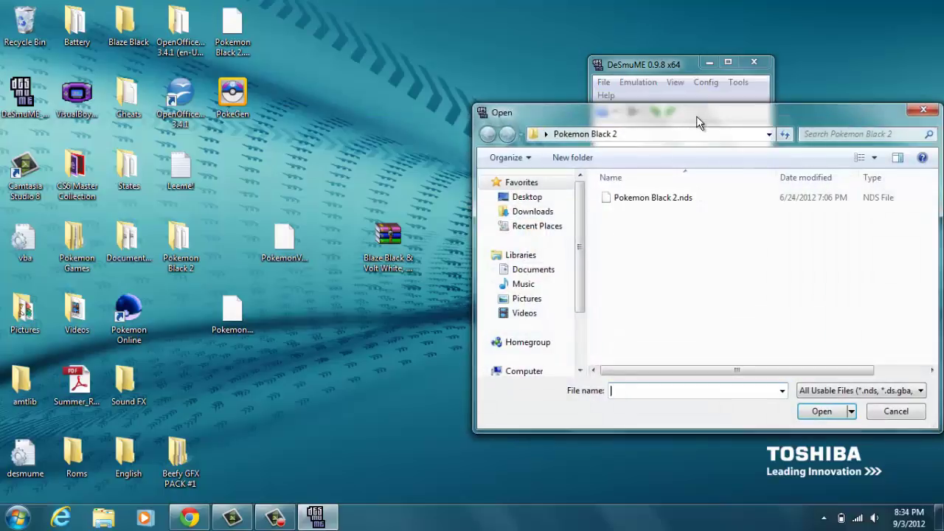
pyautogui.click(402, 176)
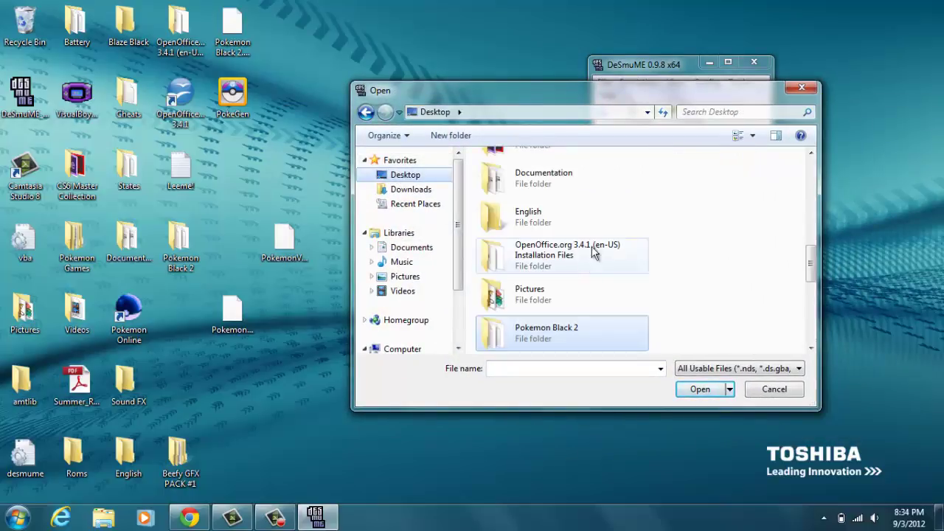
pyautogui.moveTo(810, 264); pyautogui.dragTo(817, 340)
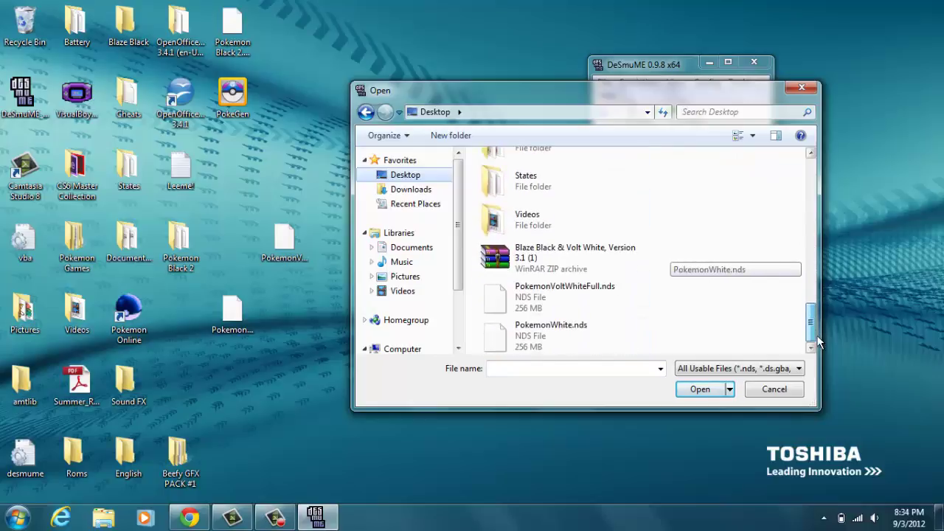
pyautogui.doubleClick(553, 291)
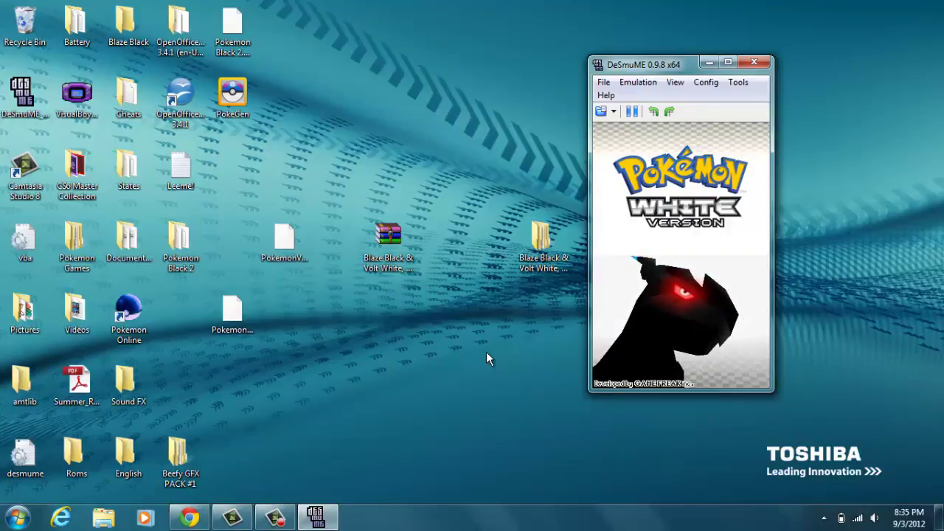
# Continue past the game's title screen, look through its main menu options, and close the emulator.
pyautogui.press('Return')
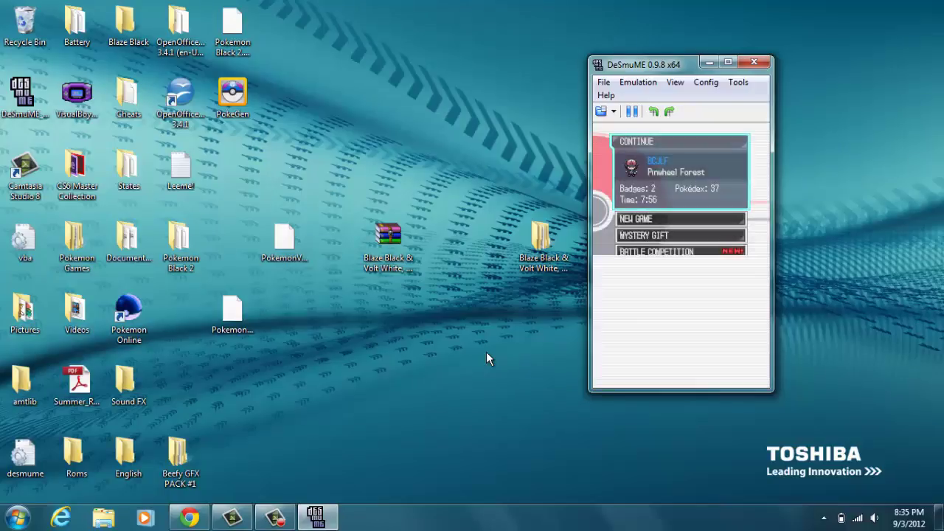
pyautogui.press('Down')
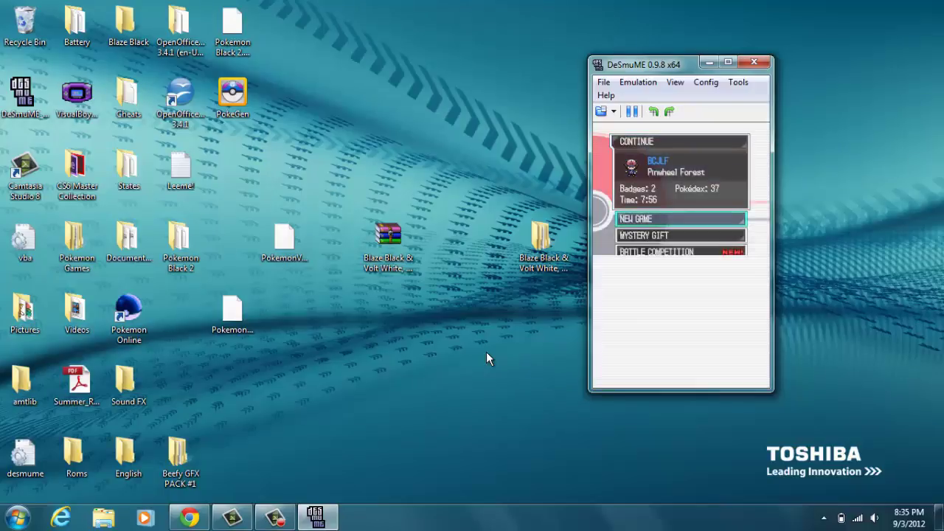
pyautogui.press('Up')
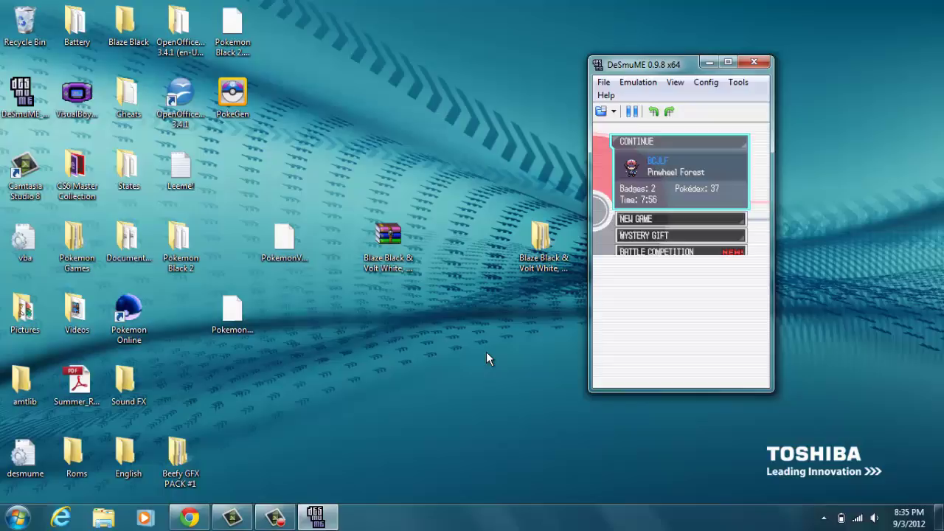
pyautogui.press('Down')
pyautogui.press('Down')
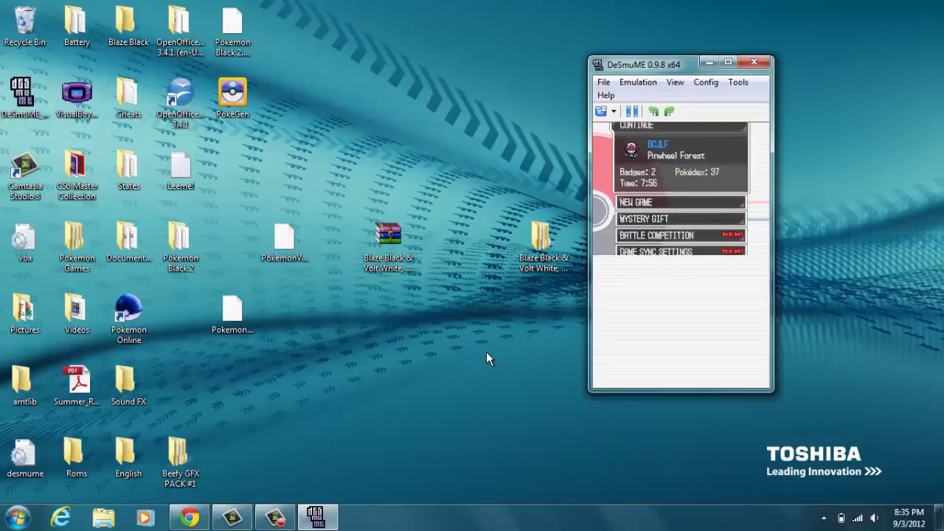
pyautogui.press('Up')
pyautogui.press('Up')
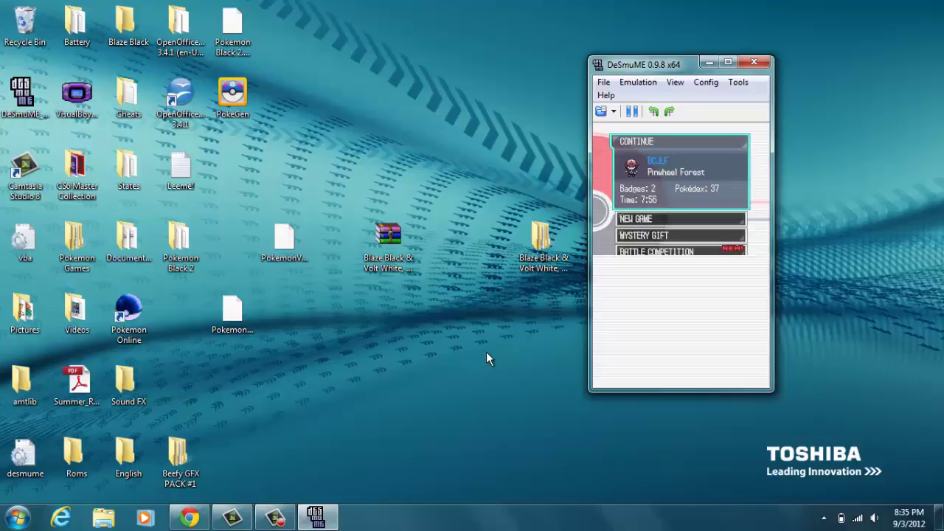
pyautogui.press('Down')
pyautogui.press('Up')
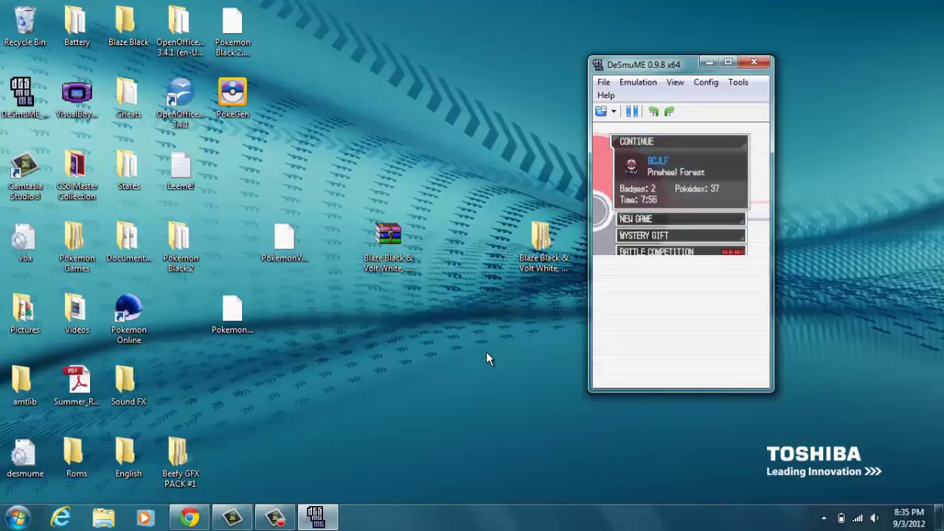
pyautogui.click(754, 64)
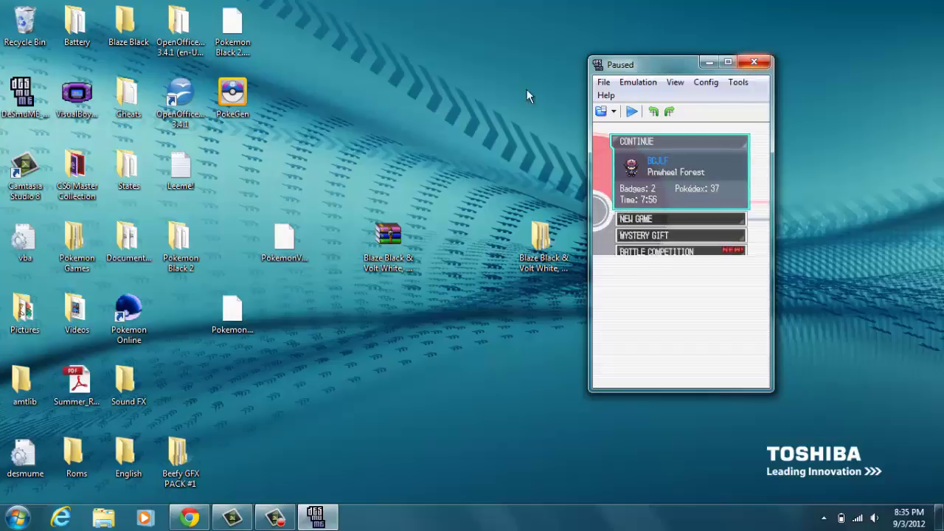
# Open the Action Replay Codes document from the Documentation folder of Blaze Black & Volt White, Version 3.1.
pyautogui.doubleClick(536, 254)
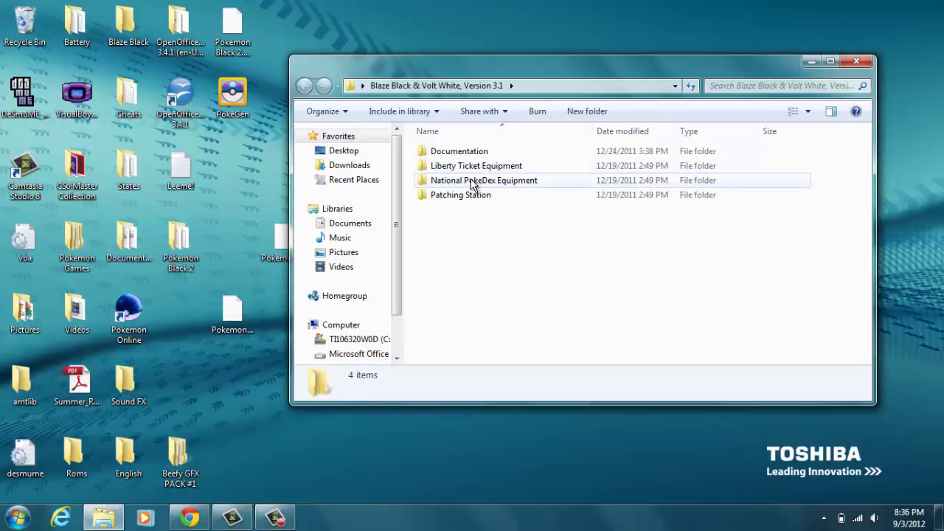
pyautogui.doubleClick(453, 152)
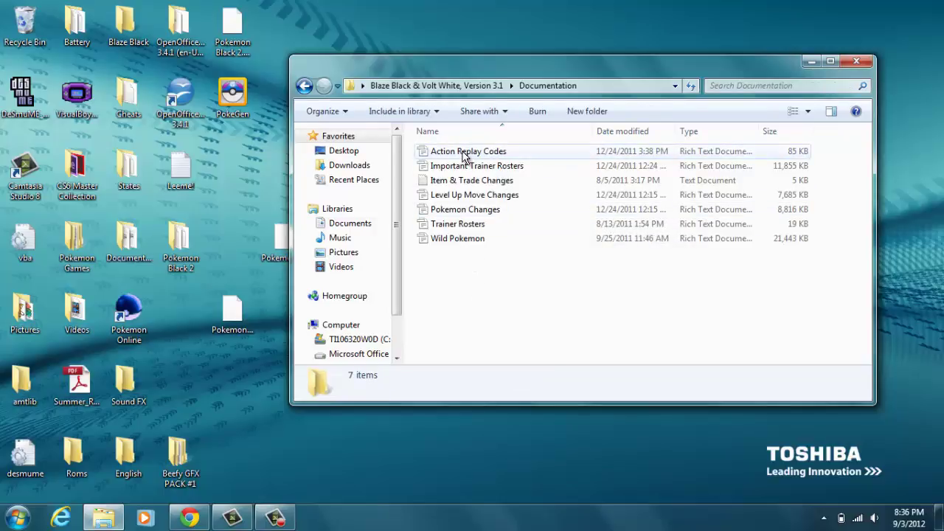
pyautogui.click(304, 86)
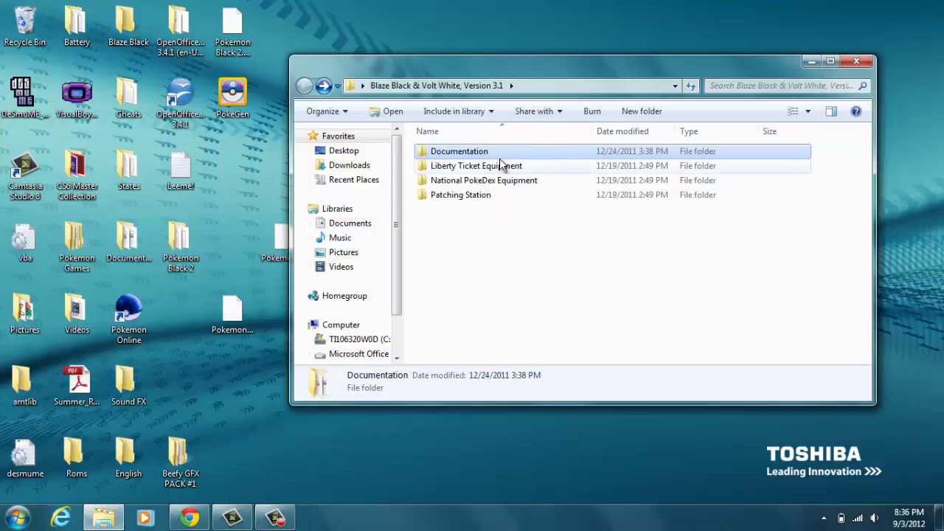
pyautogui.doubleClick(484, 150)
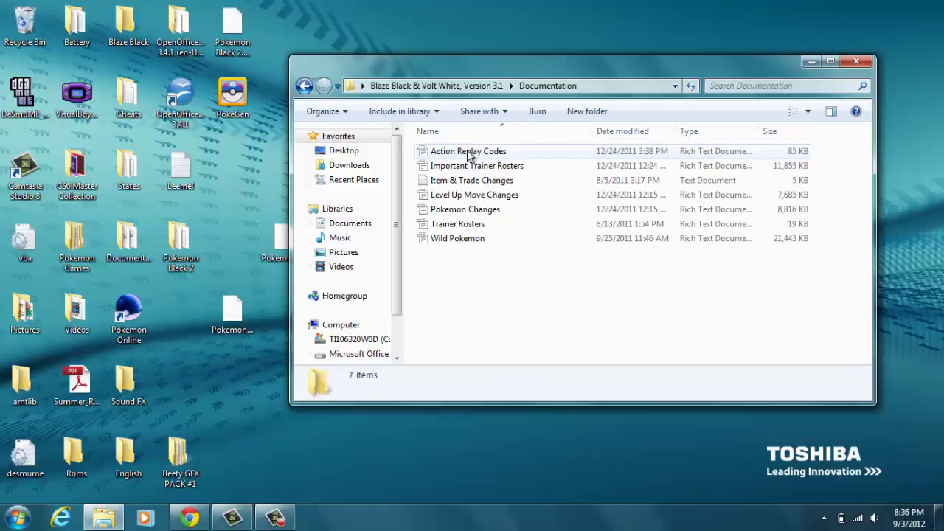
pyautogui.click(473, 152)
pyautogui.doubleClick(472, 153)
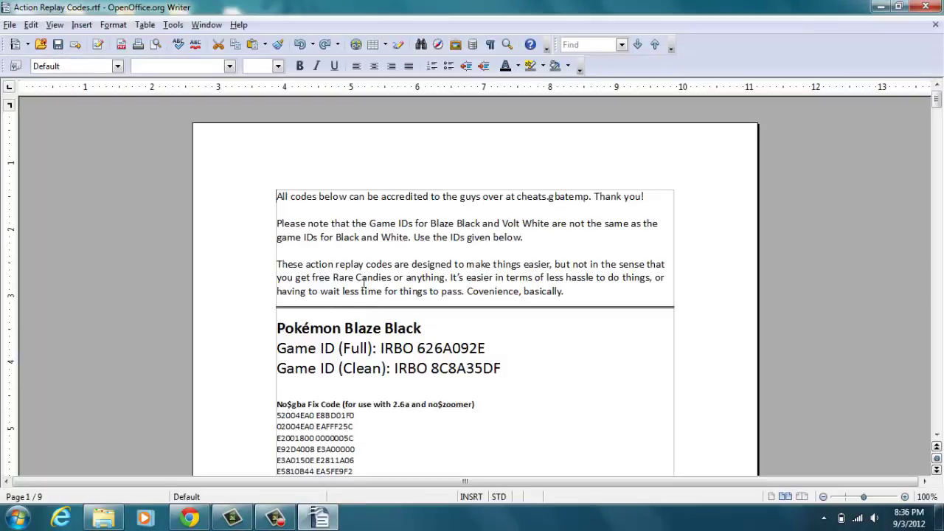
# Review the introduction and Pokémon Blaze Black codes on the document's first page, and close the document and folder windows.
pyautogui.moveTo(937, 101); pyautogui.dragTo(938, 117)
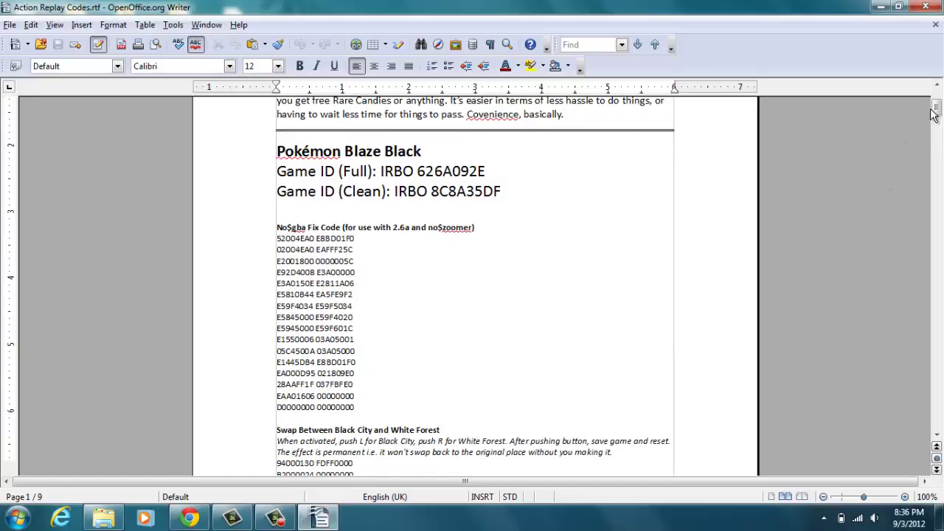
pyautogui.moveTo(936, 108); pyautogui.dragTo(937, 110)
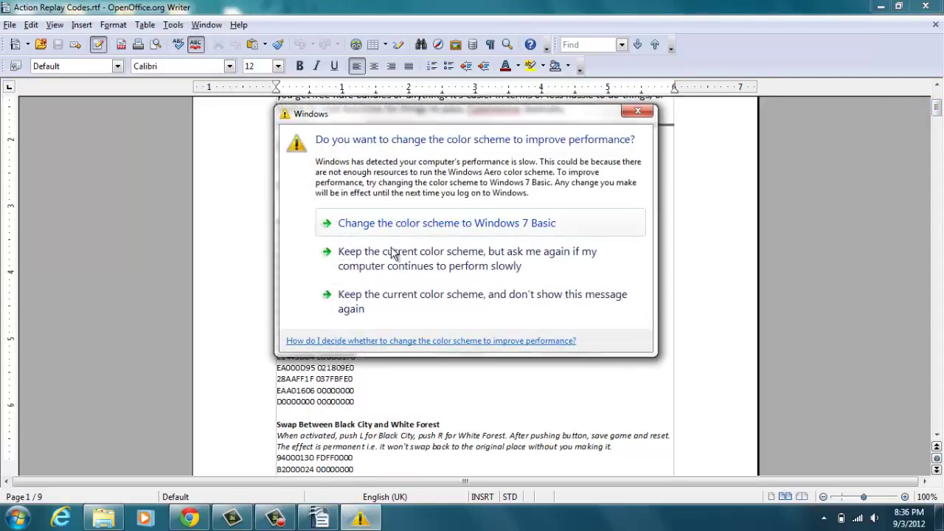
pyautogui.click(637, 113)
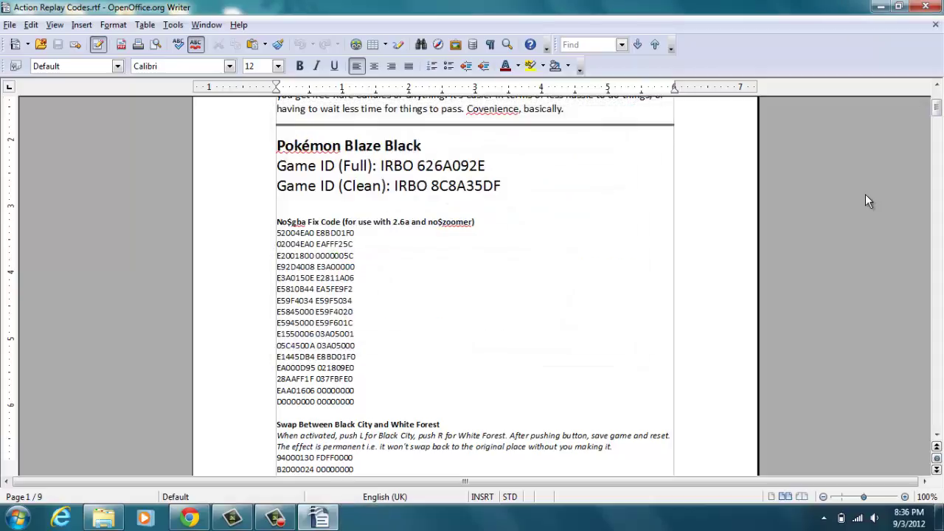
pyautogui.moveTo(937, 112)
pyautogui.mouseDown()
pyautogui.moveTo(939, 205)
pyautogui.moveTo(939, 104)
pyautogui.moveTo(941, 116)
pyautogui.mouseUp()
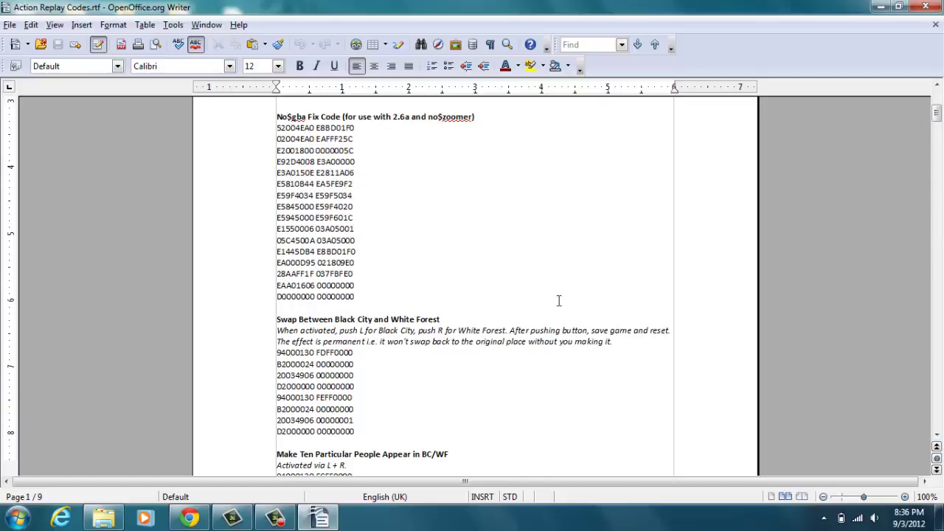
pyautogui.scroll(8, 558, 300)
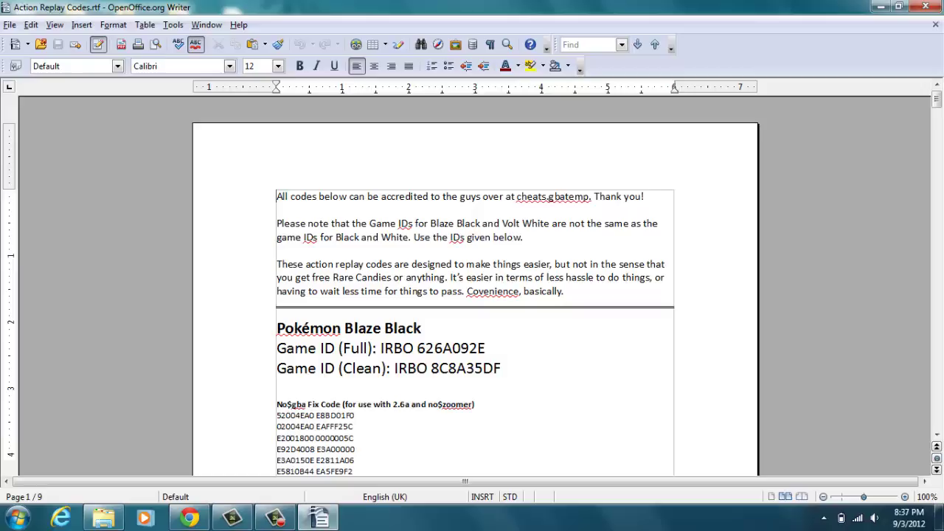
pyautogui.click(925, 6)
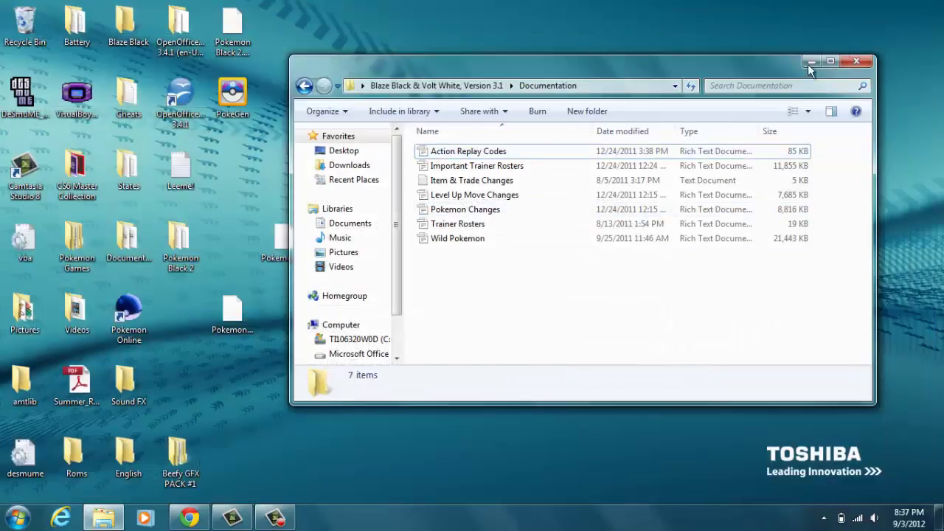
pyautogui.click(856, 61)
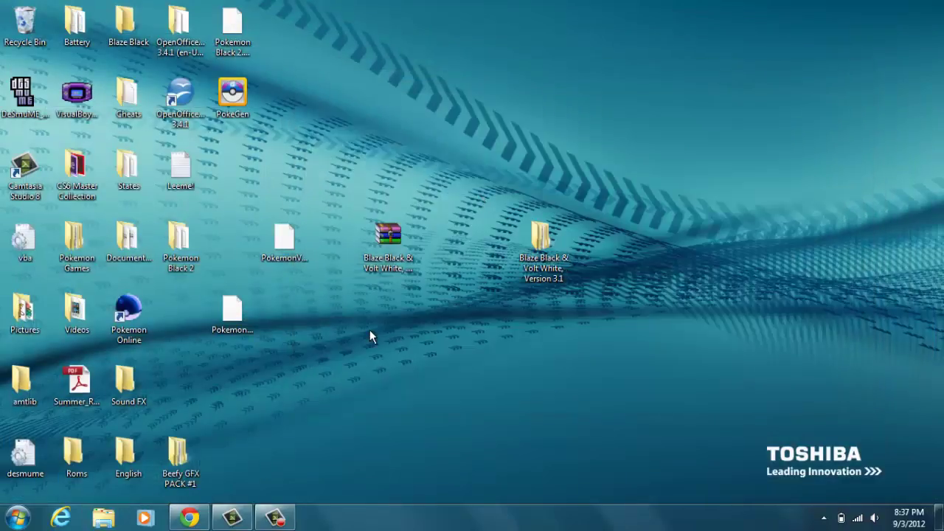